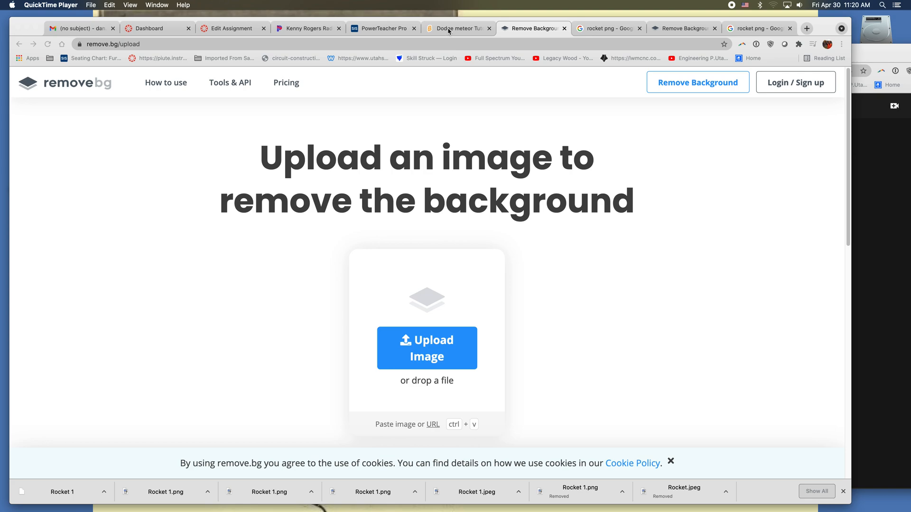
# Step: Switch to the Scratch project and reposition both uploaded rockets on the stage, with Rocket 1 at about x 90, y 54
pyautogui.click(449, 30)
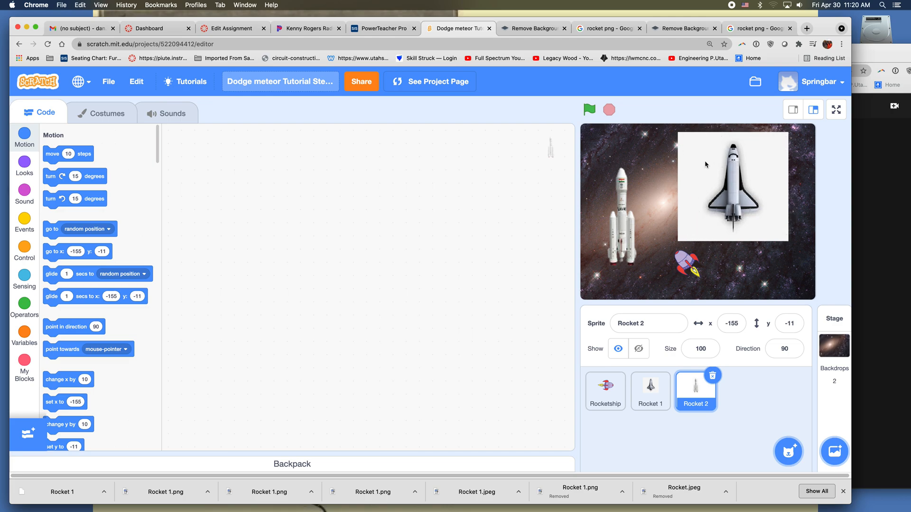
pyautogui.moveTo(624, 236)
pyautogui.mouseDown()
pyautogui.moveTo(669, 241)
pyautogui.moveTo(634, 240)
pyautogui.mouseUp()
pyautogui.moveTo(721, 183)
pyautogui.mouseDown()
pyautogui.moveTo(708, 216)
pyautogui.moveTo(730, 176)
pyautogui.mouseUp()
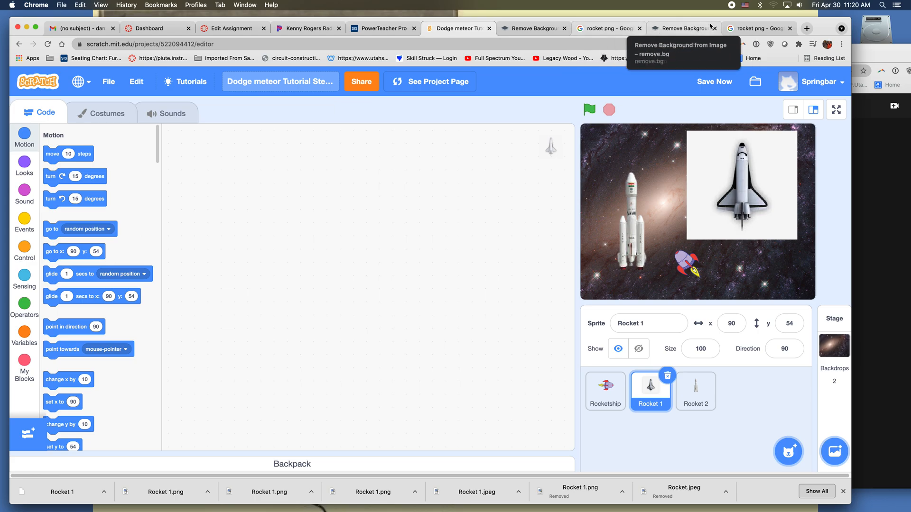
# Step: Switch to Google Images, search for "rocket", and look through the image results for usable rocket pictures
pyautogui.click(754, 23)
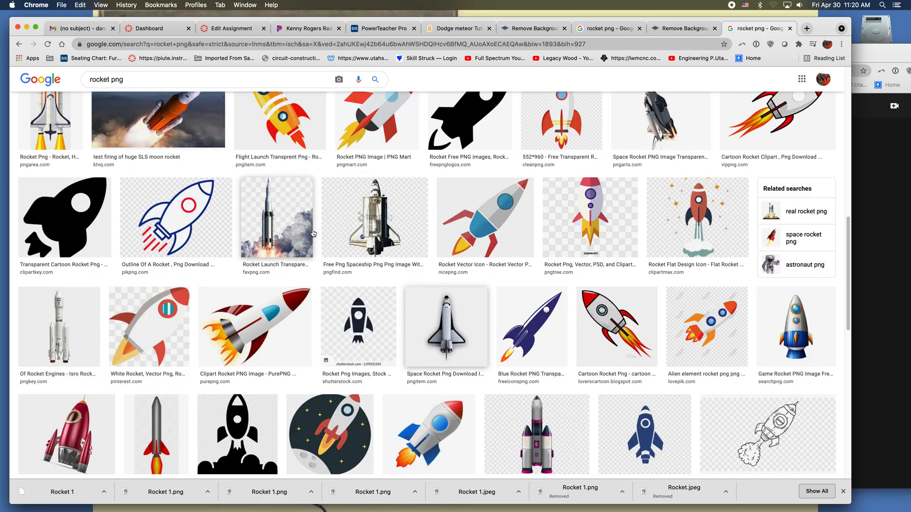
pyautogui.scroll(7, 288, 211)
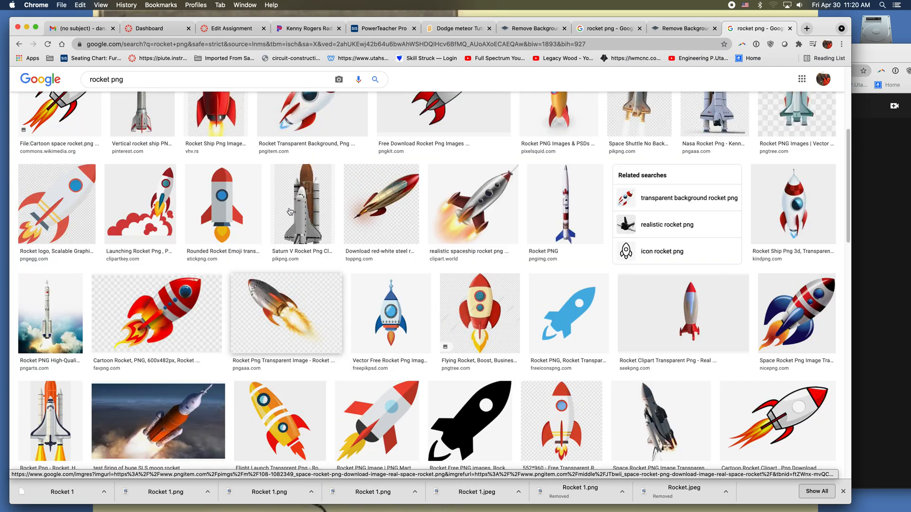
pyautogui.scroll(5, 158, 133)
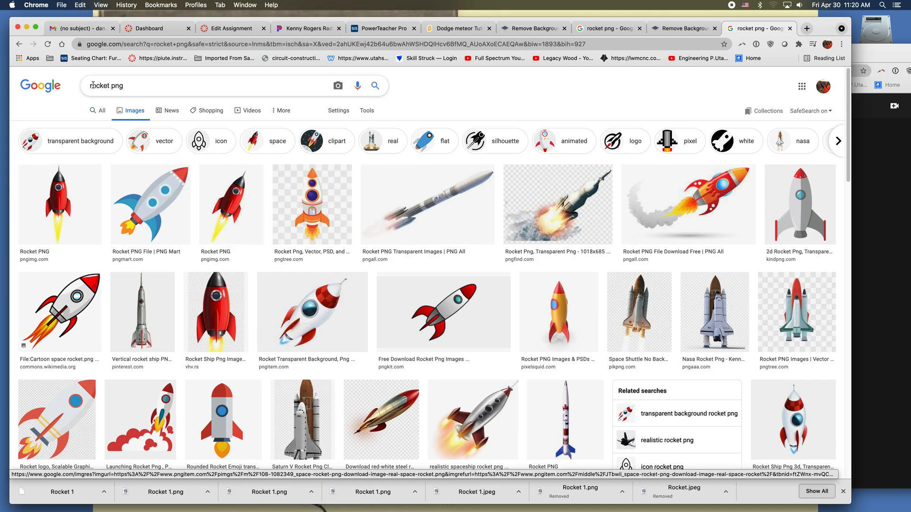
pyautogui.click(125, 87)
pyautogui.press('BackSpace')
pyautogui.press('BackSpace')
pyautogui.press('BackSpace')
pyautogui.press('BackSpace')
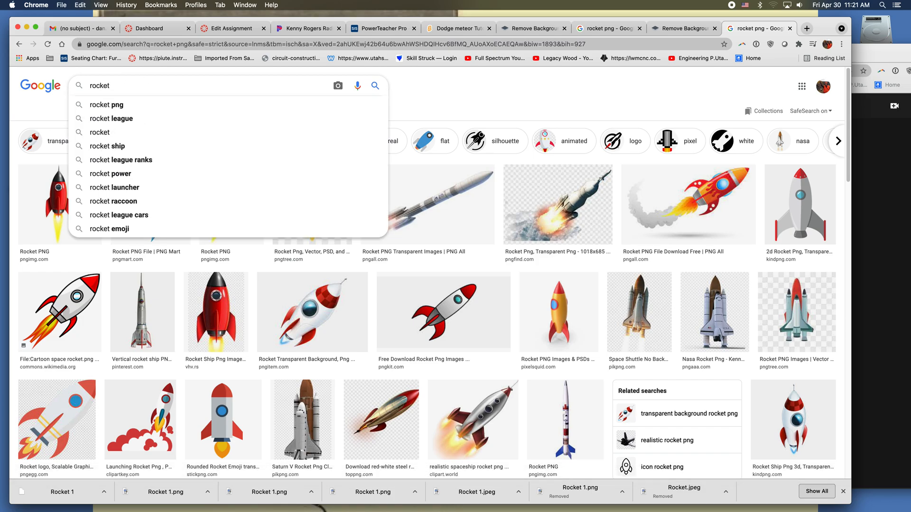
pyautogui.press('Return')
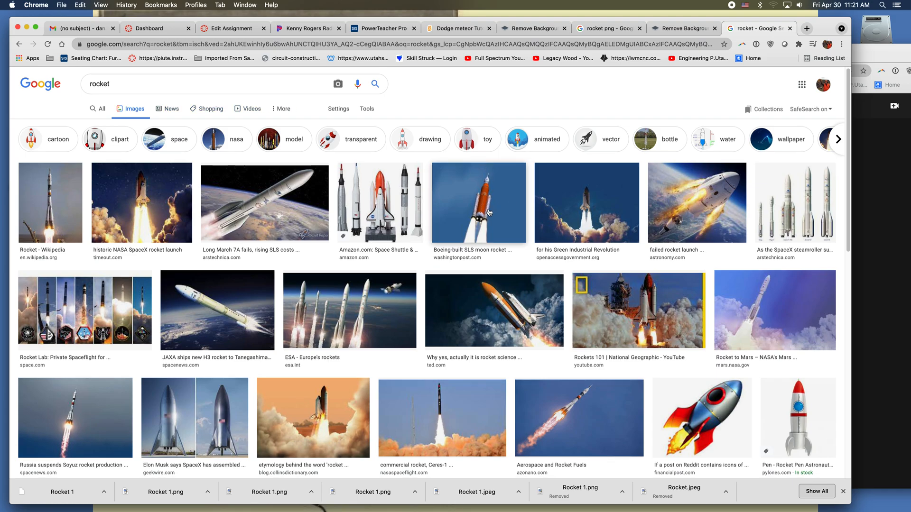
pyautogui.scroll(-5, 487, 209)
pyautogui.scroll(-8, 487, 211)
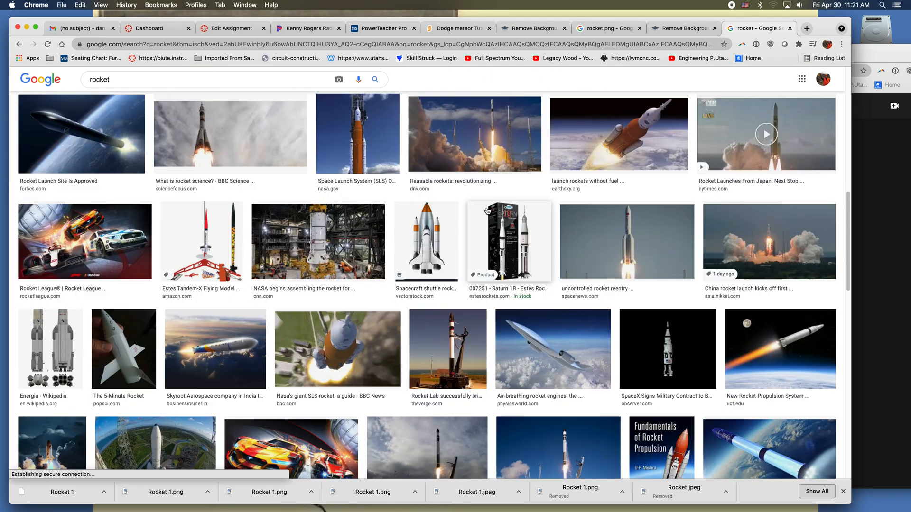
pyautogui.scroll(-4, 467, 205)
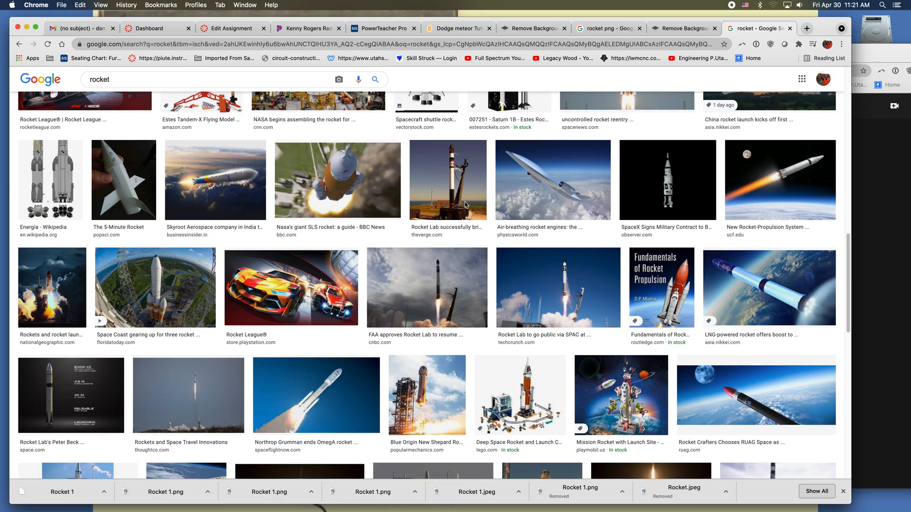
pyautogui.scroll(8, 467, 204)
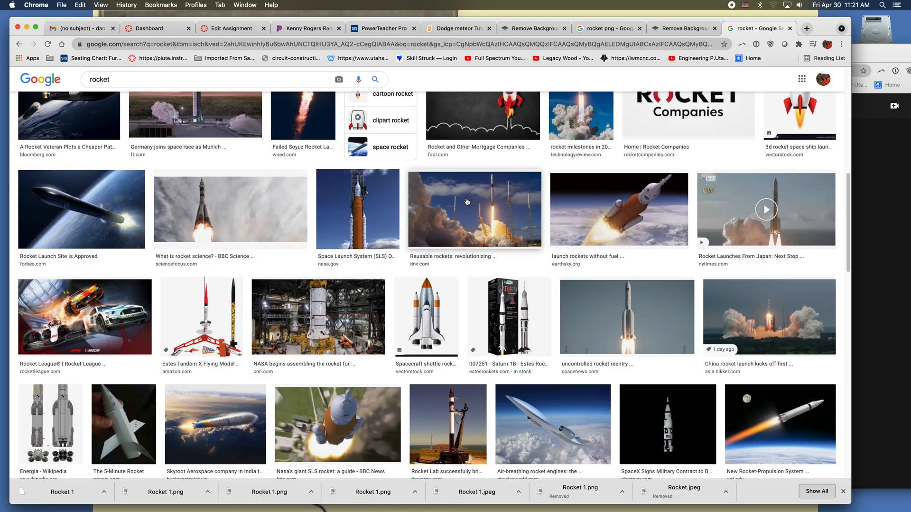
pyautogui.scroll(8, 467, 202)
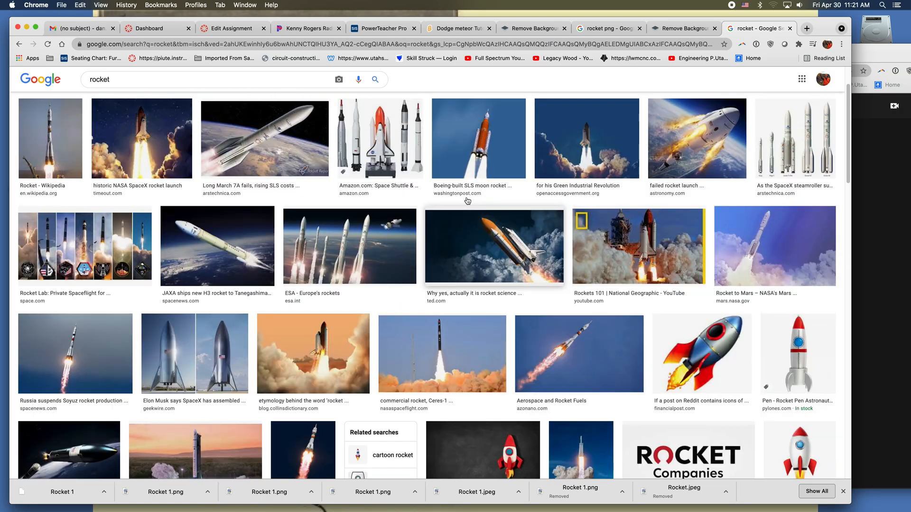
# Step: Change the Google Images search to "rocket png"
pyautogui.scroll(2, 467, 202)
pyautogui.click(120, 87)
pyautogui.write('png')
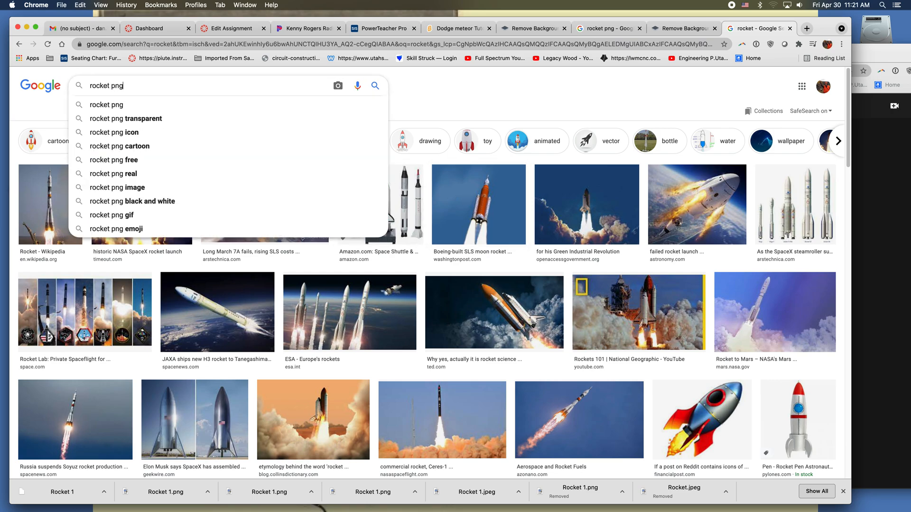
pyautogui.press('Return')
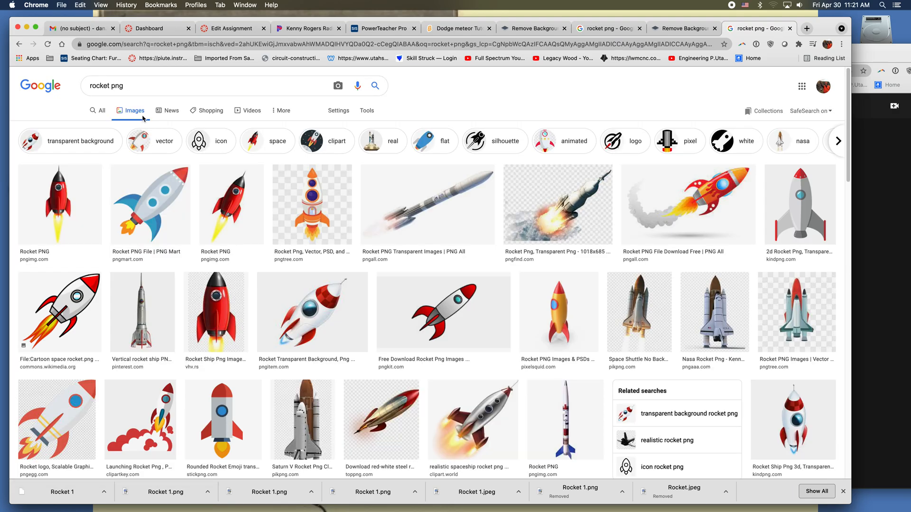
# Step: Save the pngitem.com space shuttle image to the Desktop as a JPEG named "Rocket 2"
pyautogui.scroll(-10, 384, 237)
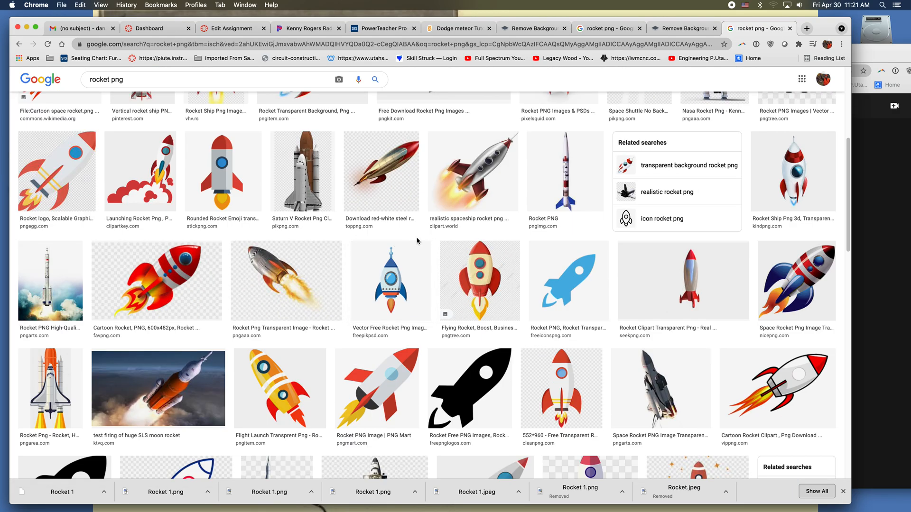
pyautogui.scroll(-5, 418, 242)
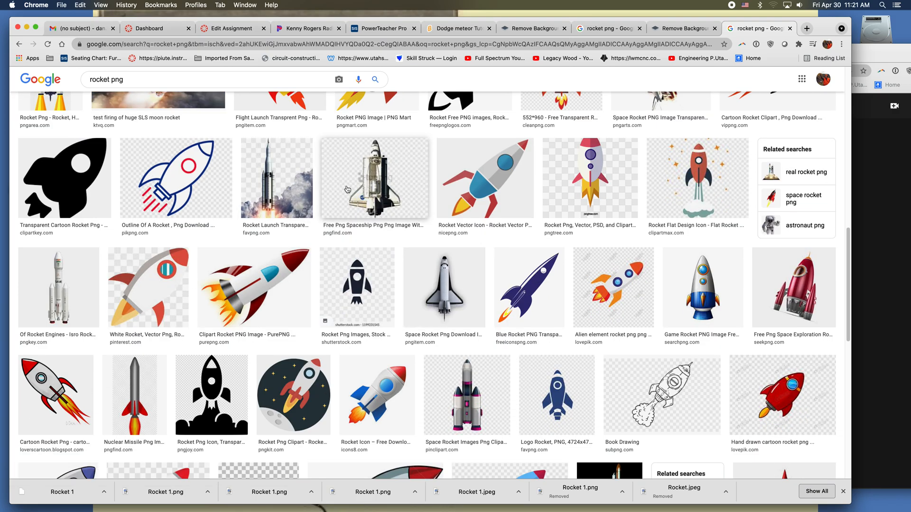
pyautogui.scroll(-1, 321, 246)
pyautogui.scroll(-2, 321, 246)
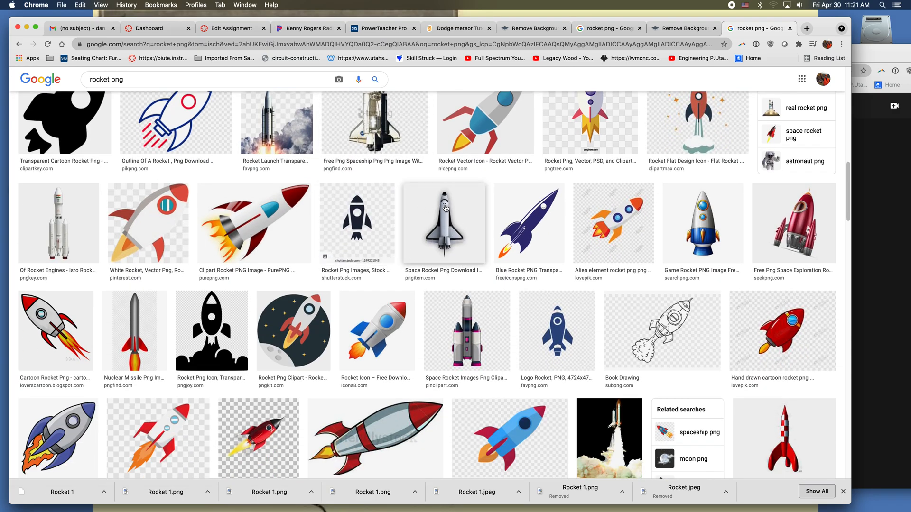
pyautogui.rightClick(433, 235)
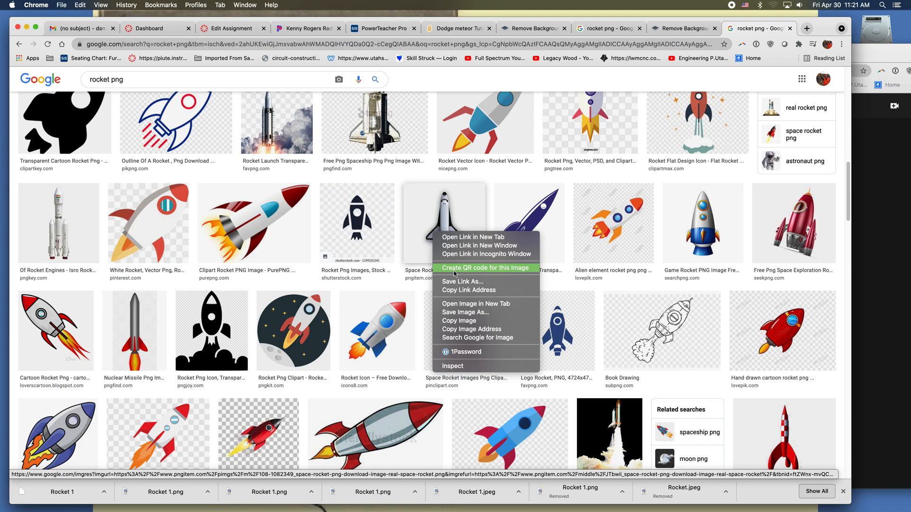
pyautogui.click(459, 313)
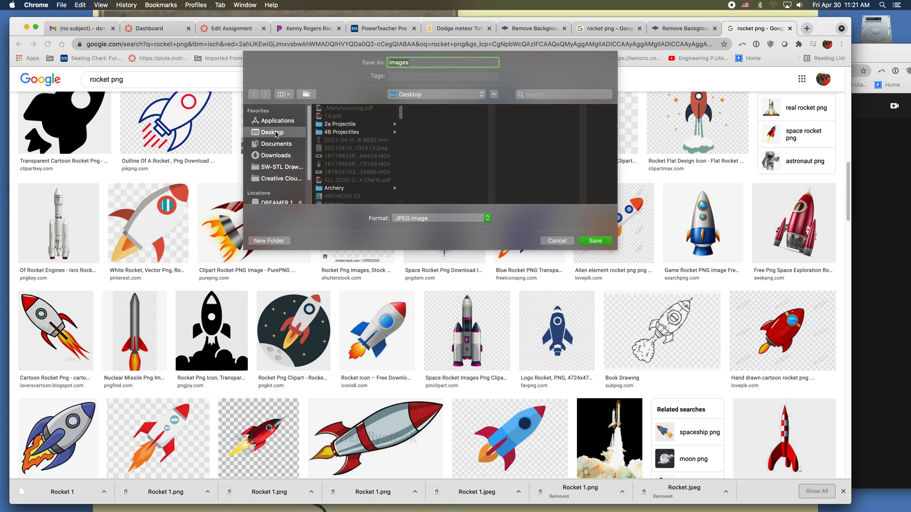
pyautogui.click(416, 63)
pyautogui.press('BackSpace')
pyautogui.press('BackSpace')
pyautogui.press('BackSpace')
pyautogui.press('BackSpace')
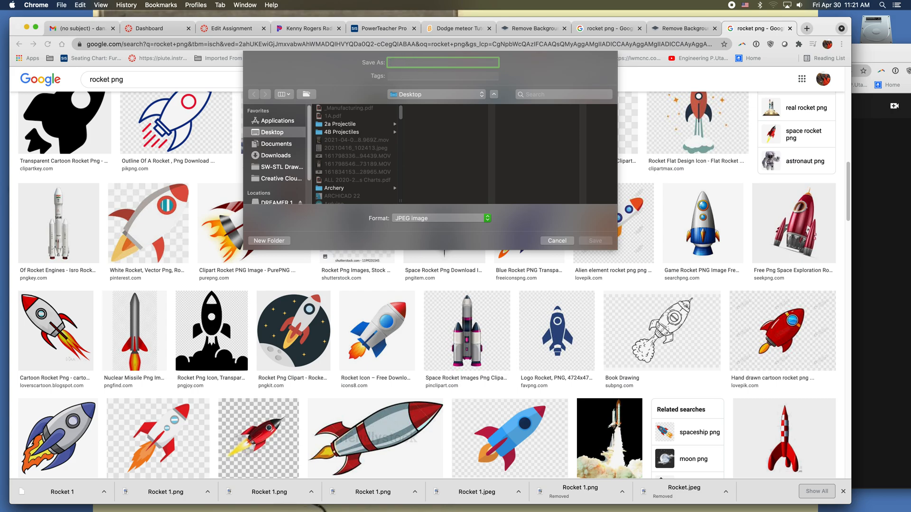
pyautogui.write('R')
pyautogui.click(596, 241)
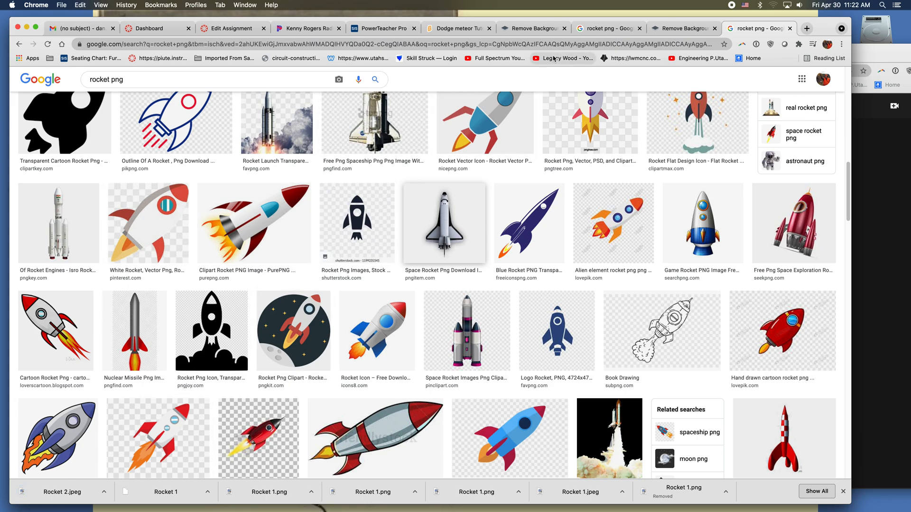
# Step: Switch to remove.bg and upload Rocket 2.jpeg from the Desktop to remove its background
pyautogui.click(536, 31)
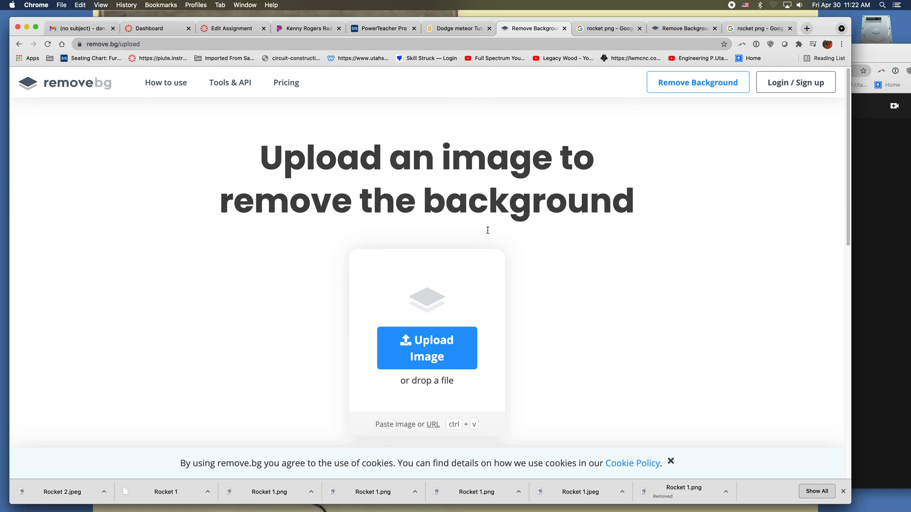
pyautogui.click(434, 346)
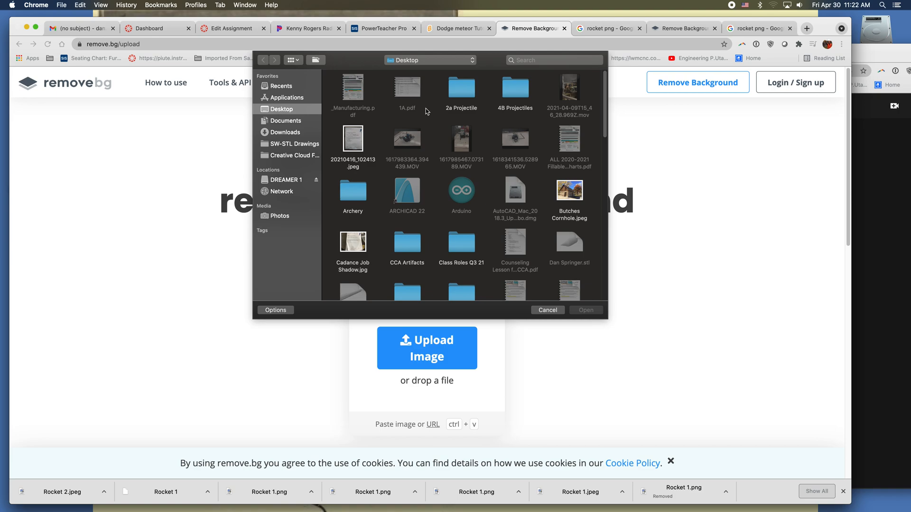
pyautogui.scroll(-4, 435, 133)
pyautogui.scroll(-5, 441, 183)
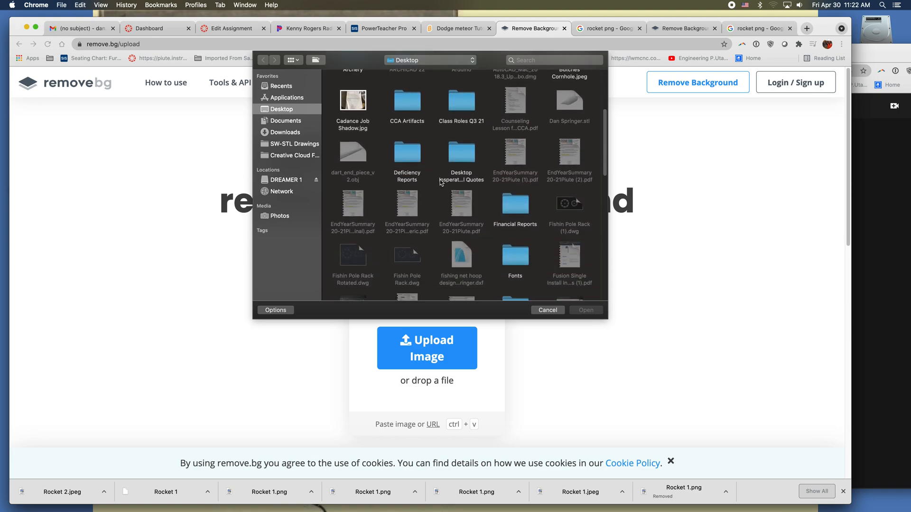
pyautogui.scroll(-5, 442, 180)
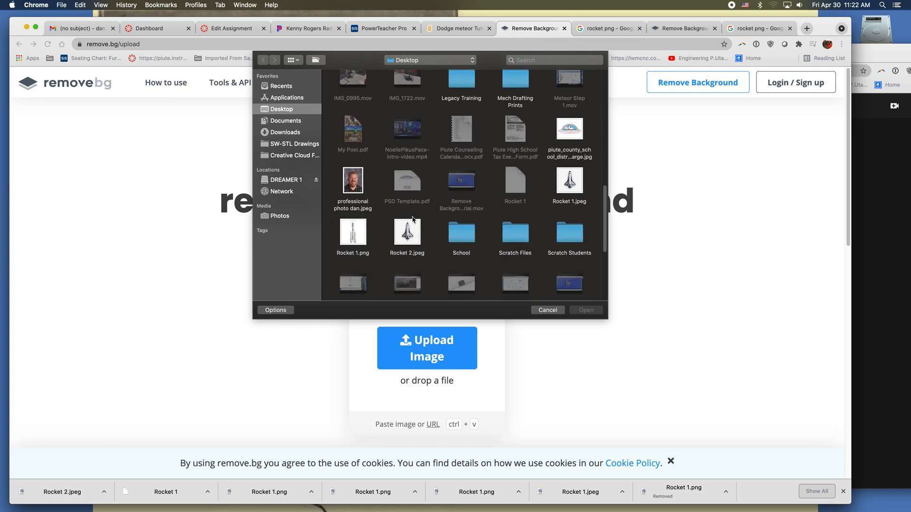
pyautogui.click(411, 229)
pyautogui.click(586, 310)
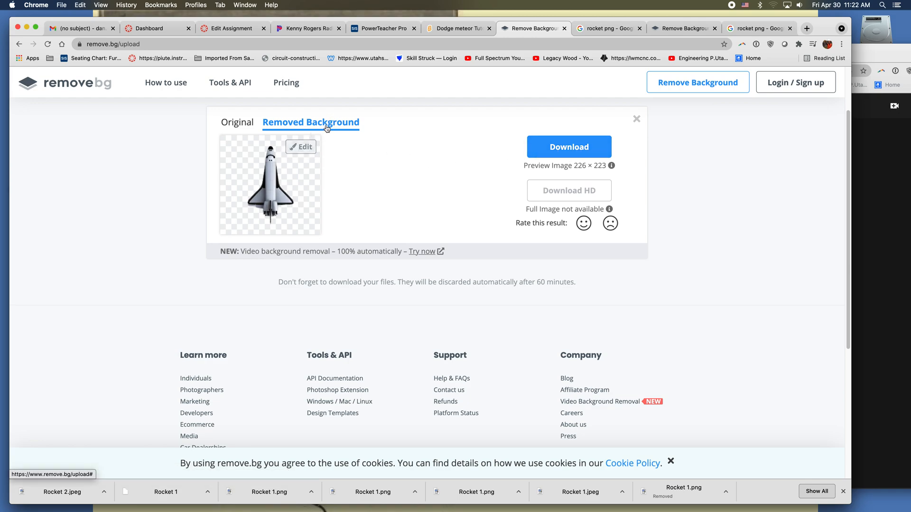
# Step: Download the background-free shuttle preview image to the Desktop as a PNG named "Rocket_2"
pyautogui.click(561, 150)
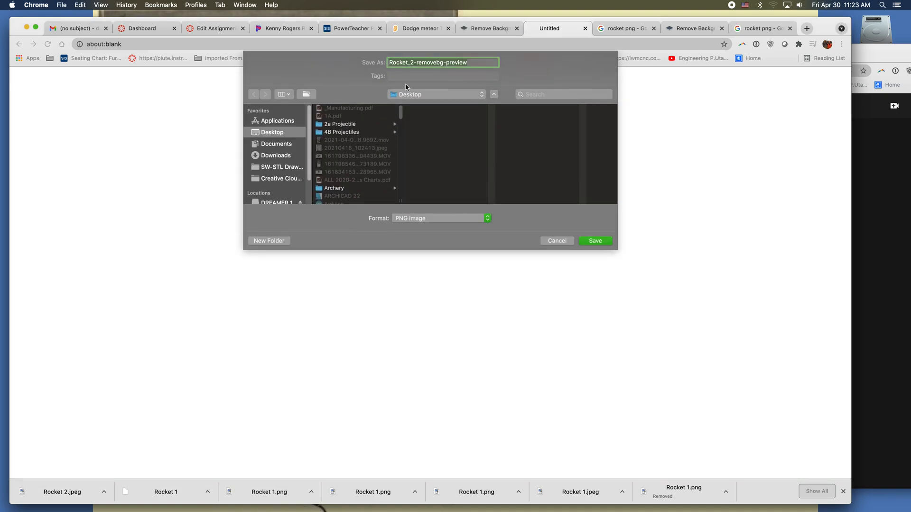
pyautogui.click(470, 62)
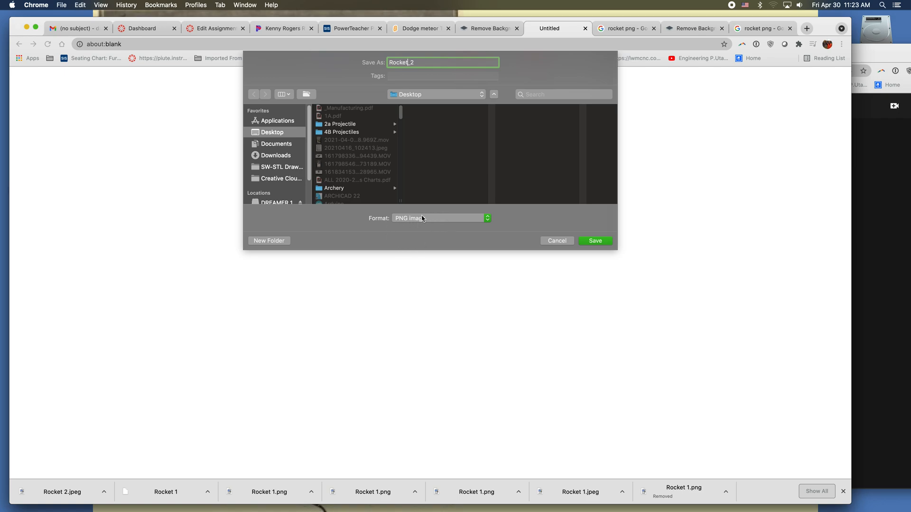
pyautogui.click(587, 242)
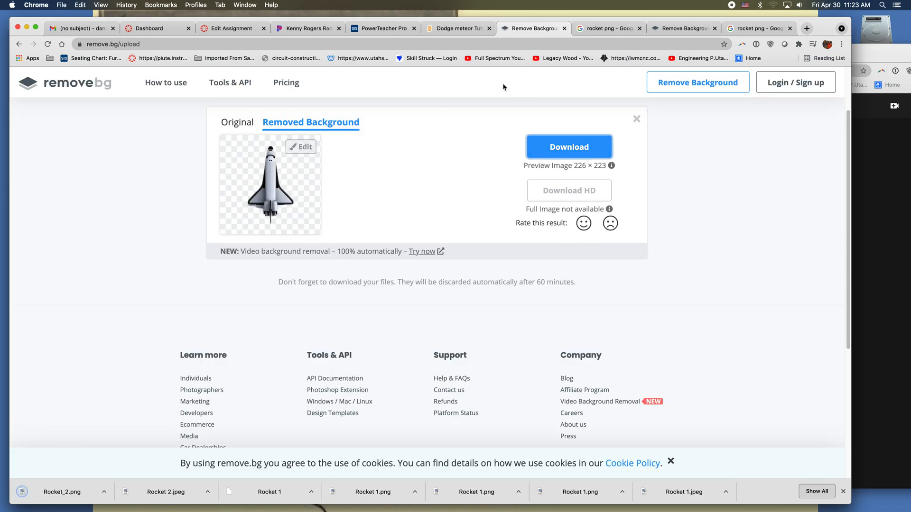
# Step: Switch back to the Scratch project and set the Rocket 1 sprite's size to 50
pyautogui.click(459, 30)
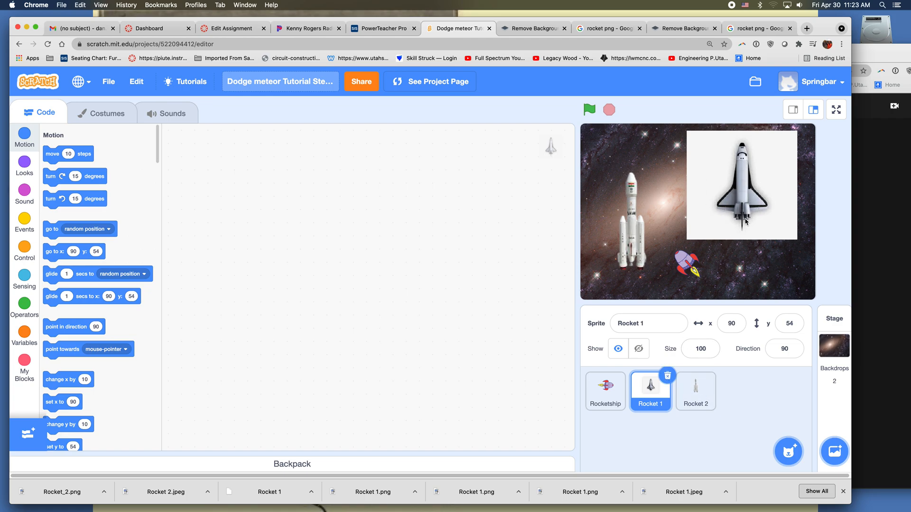
pyautogui.click(710, 350)
pyautogui.write('5')
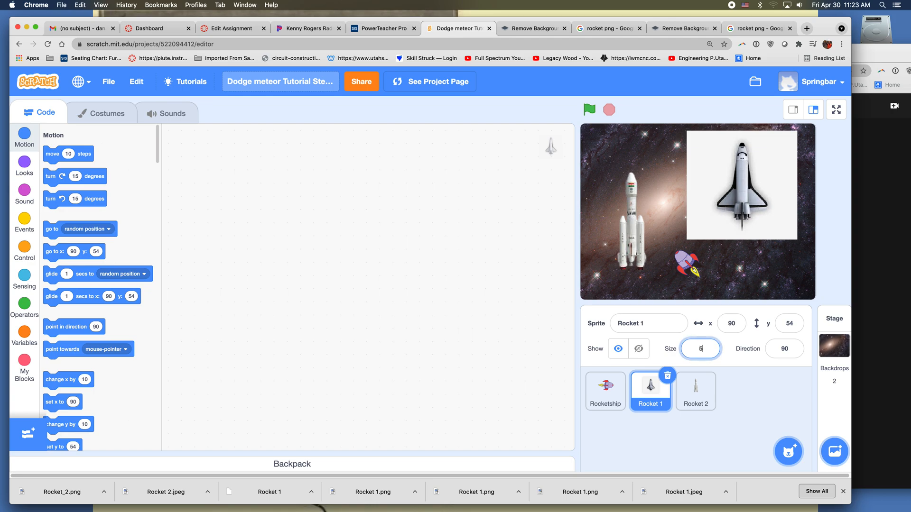
pyautogui.write('0')
pyautogui.press('Return')
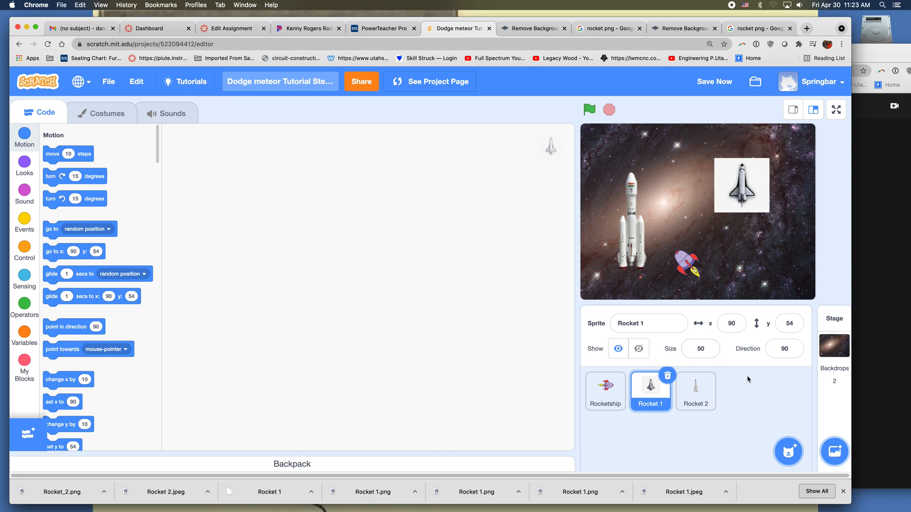
# Step: Upload Rocket_2.png from the Desktop as a new sprite
pyautogui.moveTo(790, 454)
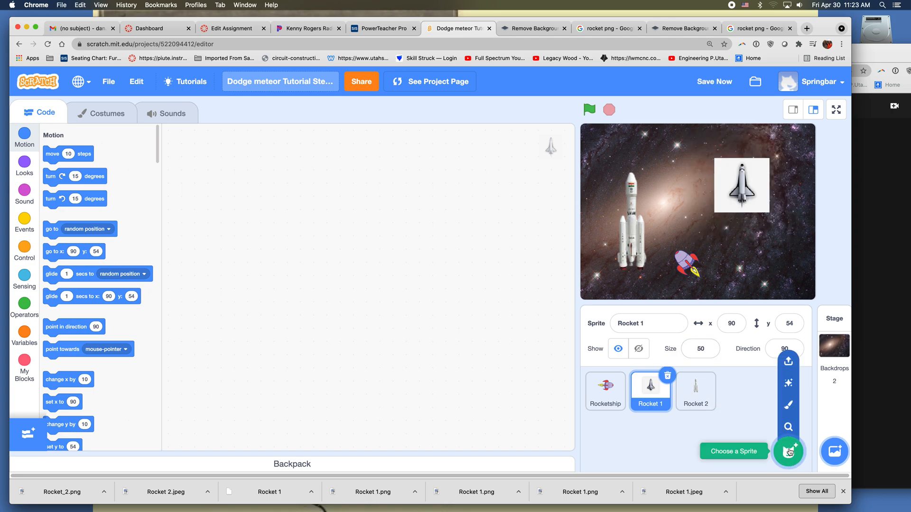
pyautogui.click(789, 364)
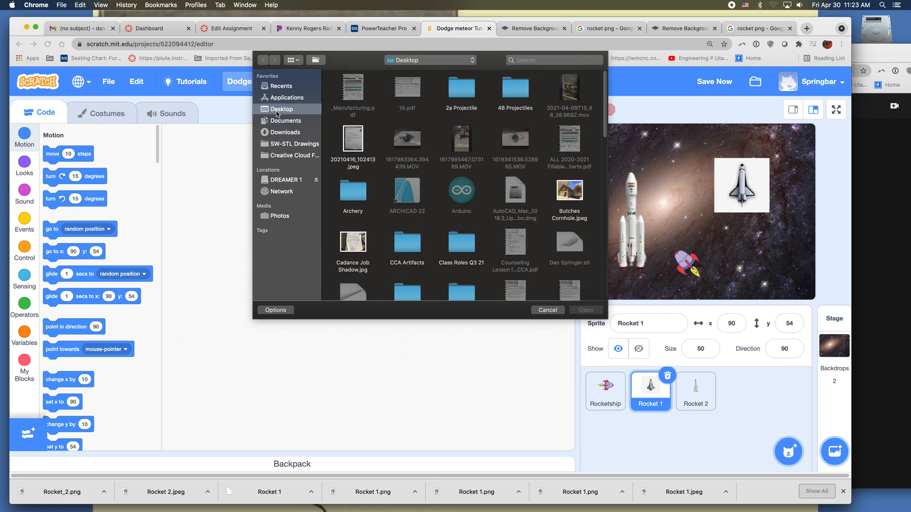
pyautogui.scroll(-4, 451, 257)
pyautogui.scroll(-10, 451, 256)
pyautogui.scroll(-3, 455, 253)
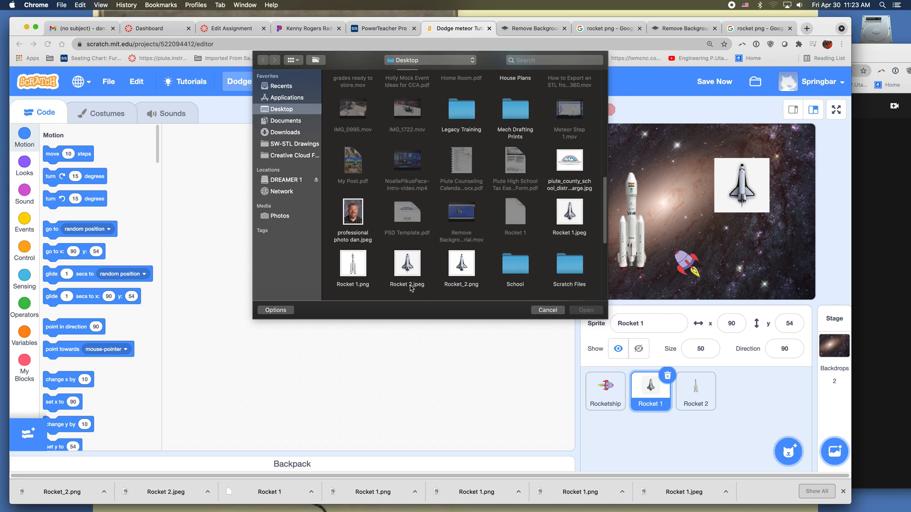
pyautogui.click(464, 264)
pyautogui.click(586, 311)
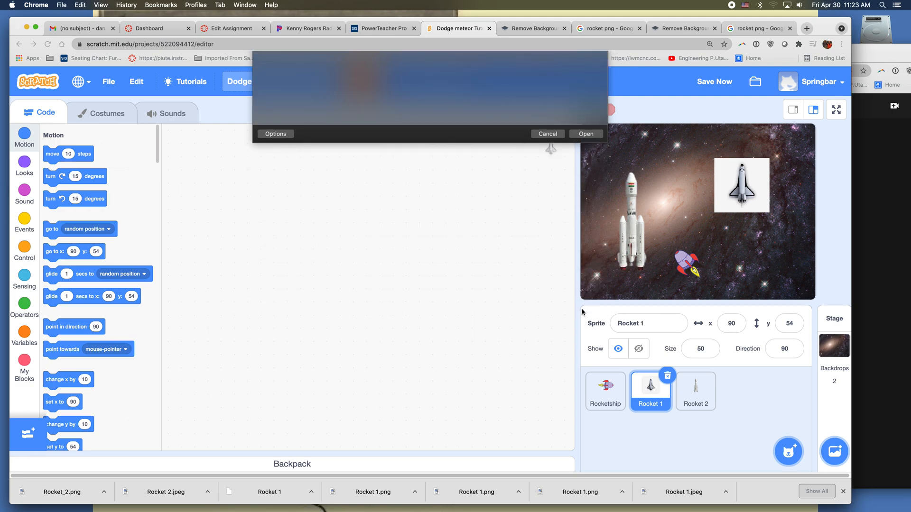
# Step: Set the Rocket_2 sprite's size to 50 and place it beside the white-background shuttle at about x -25, y 47
pyautogui.moveTo(658, 193); pyautogui.dragTo(689, 199)
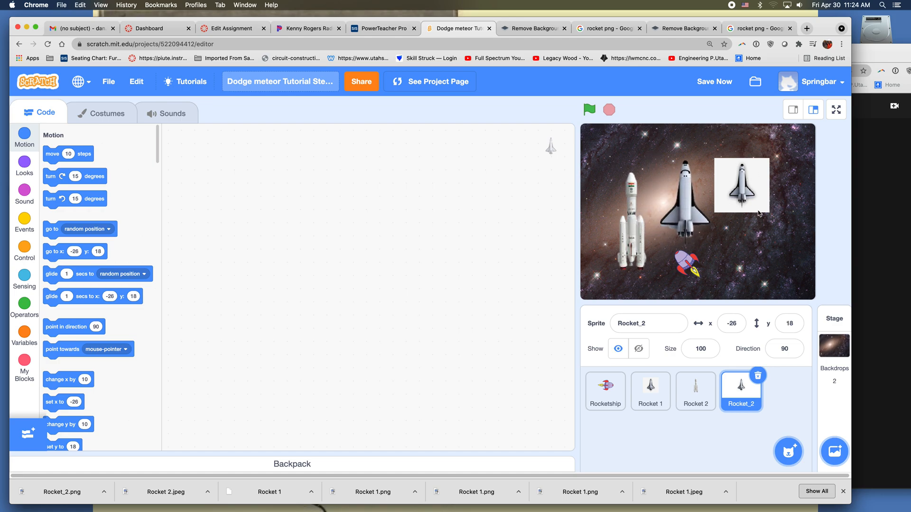
pyautogui.click(688, 350)
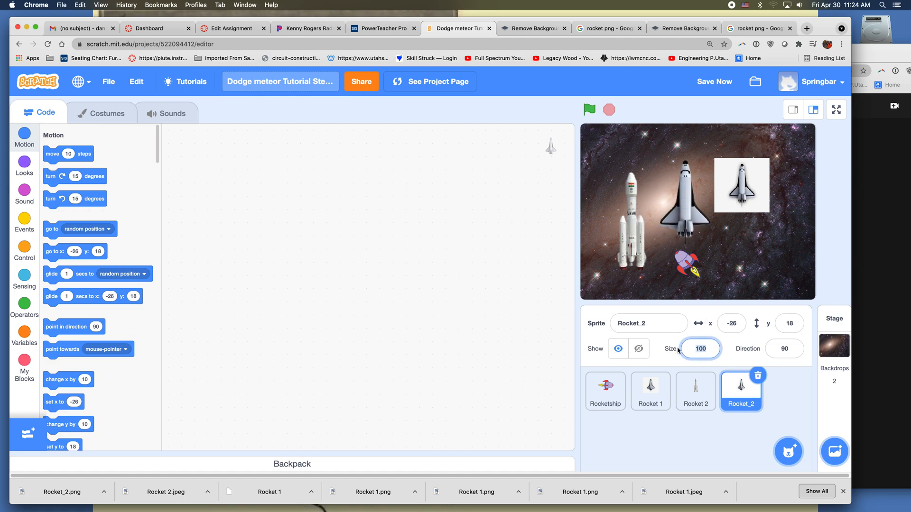
pyautogui.write('50')
pyautogui.press('Return')
pyautogui.moveTo(683, 207); pyautogui.dragTo(683, 190)
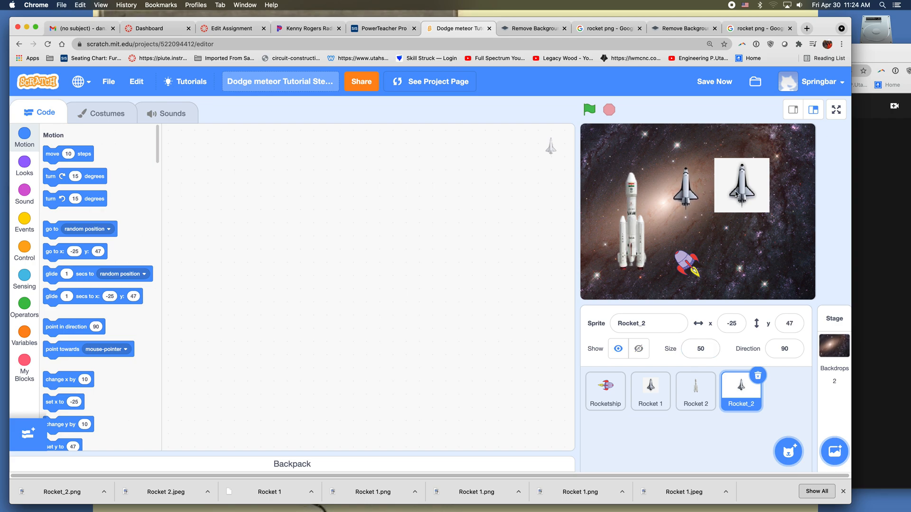